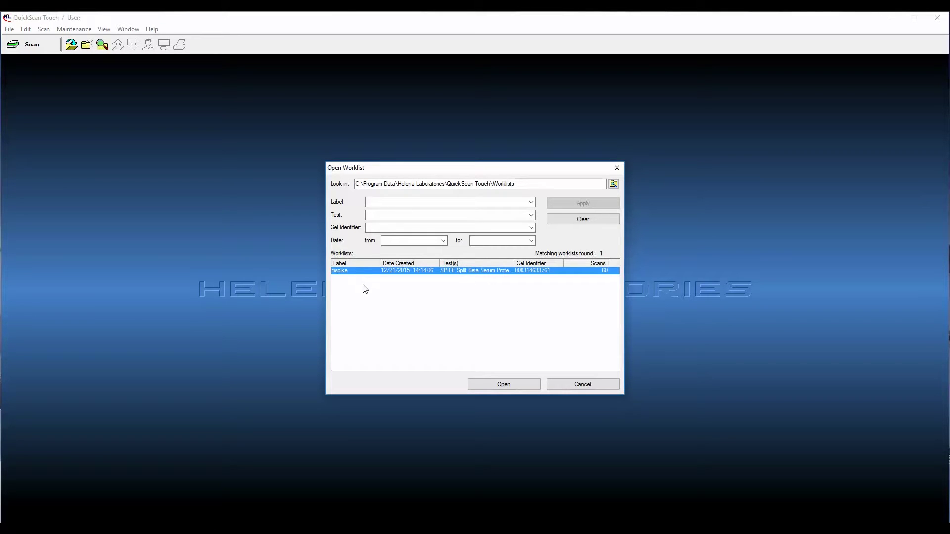
- Open the mspike worklist from the Open Worklist dialog
{"action": "left_click", "coordinate": [503, 384]}
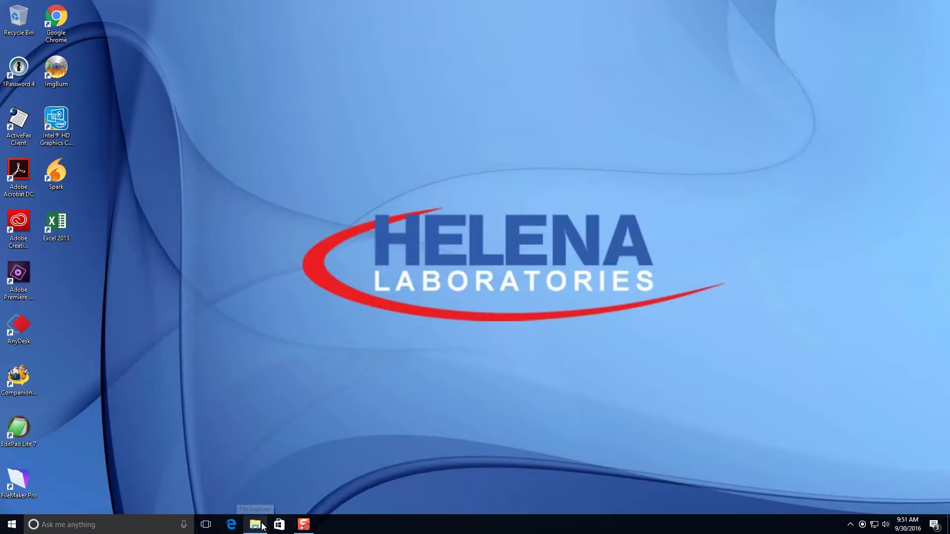
- Create a new folder named SPE on the E: drive in File Explorer
{"action": "left_click", "coordinate": [255, 524]}
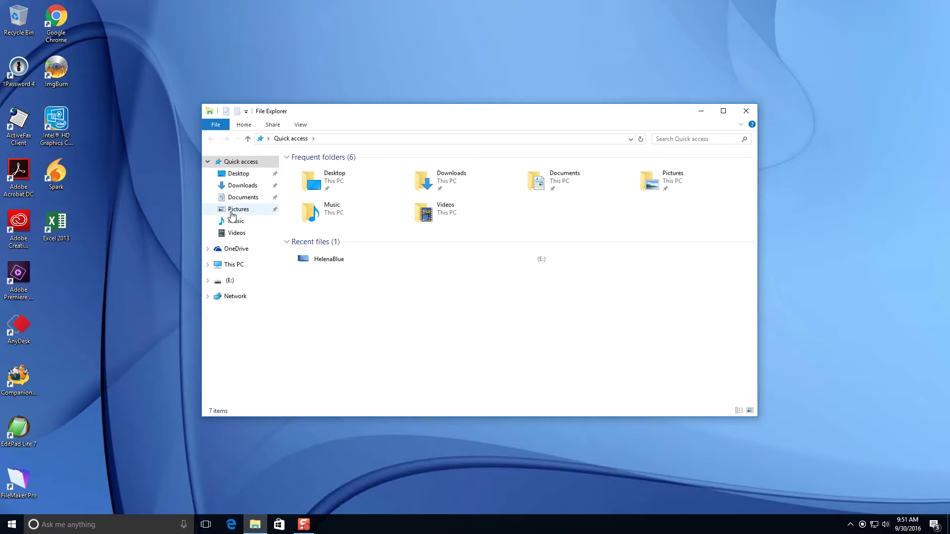
{"action": "left_click", "coordinate": [234, 265]}
{"action": "left_click", "coordinate": [594, 246]}
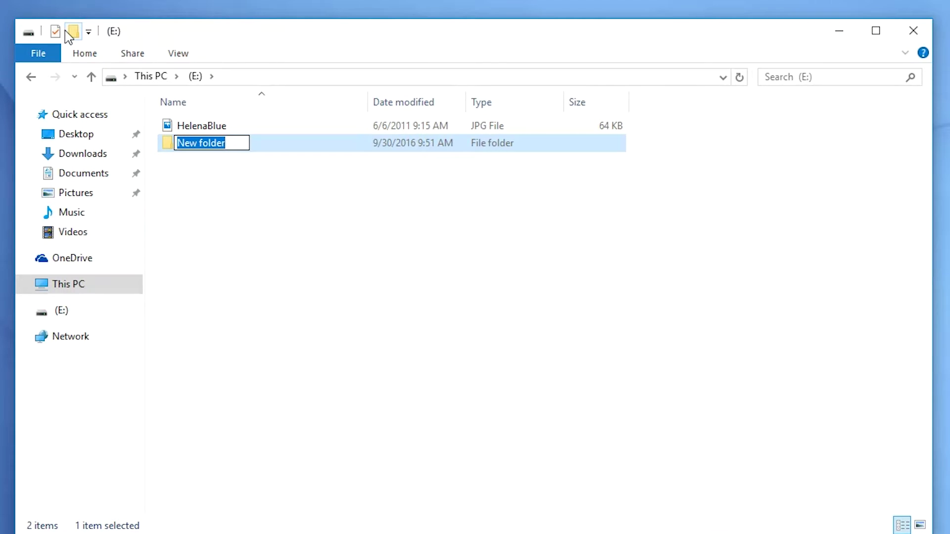
{"action": "type", "text": "SP"}
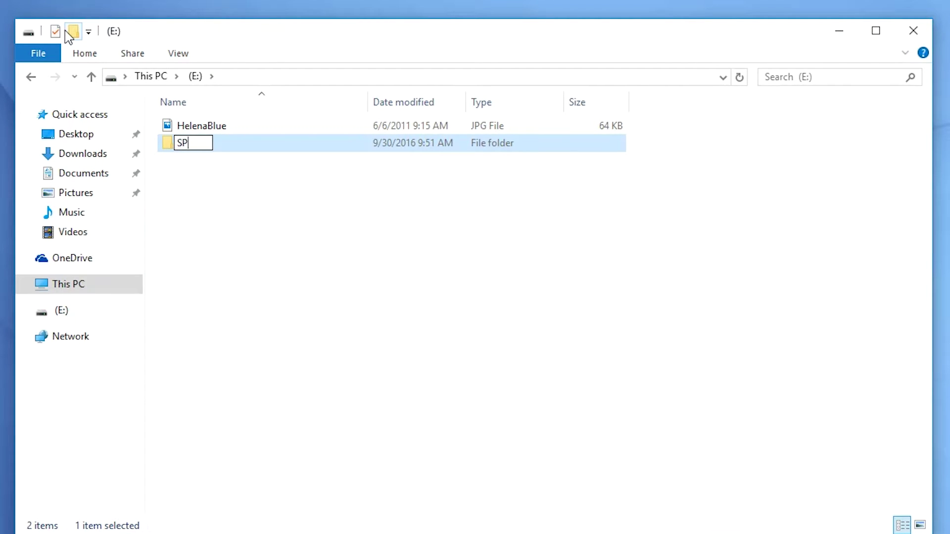
{"action": "type", "text": "E"}
{"action": "key", "text": "Return"}
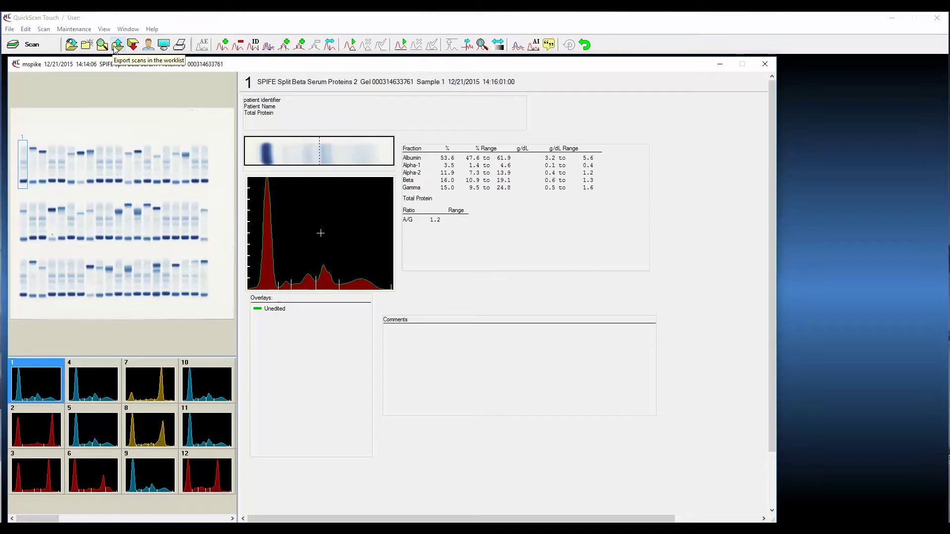
- Open the Export Scans list and select all scans in the mspike worklist
{"action": "left_click", "coordinate": [151, 52]}
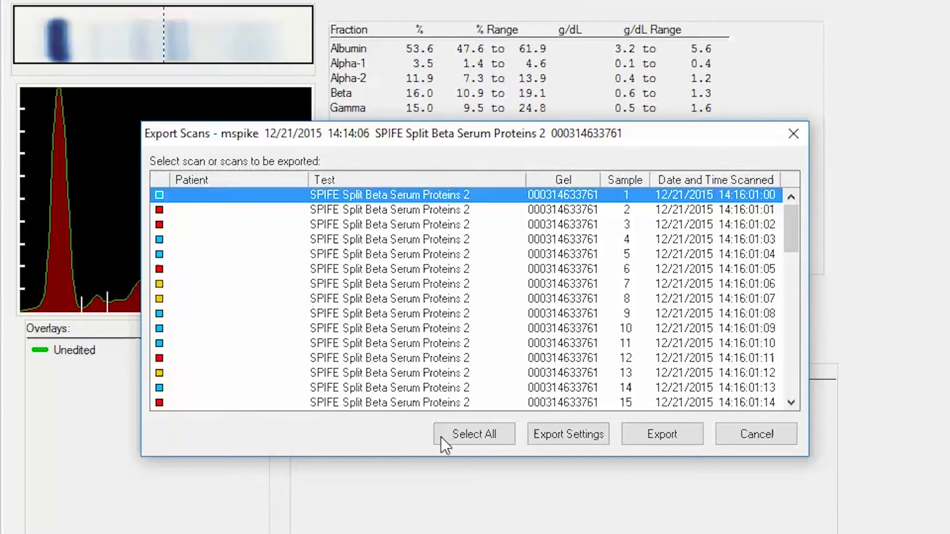
{"action": "left_click", "coordinate": [476, 436]}
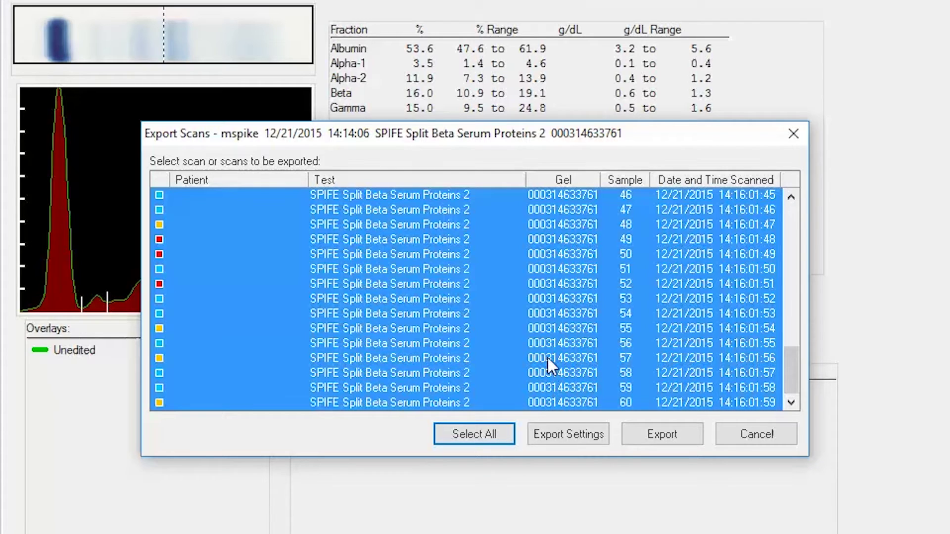
- Set the export destination to file spe in the G:\SPE folder
{"action": "left_click", "coordinate": [562, 431]}
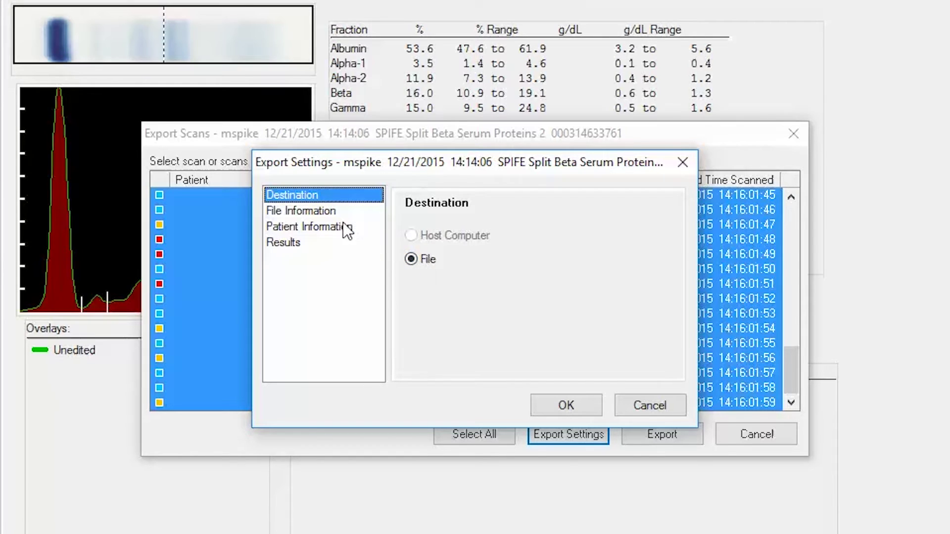
{"action": "left_click", "coordinate": [328, 209]}
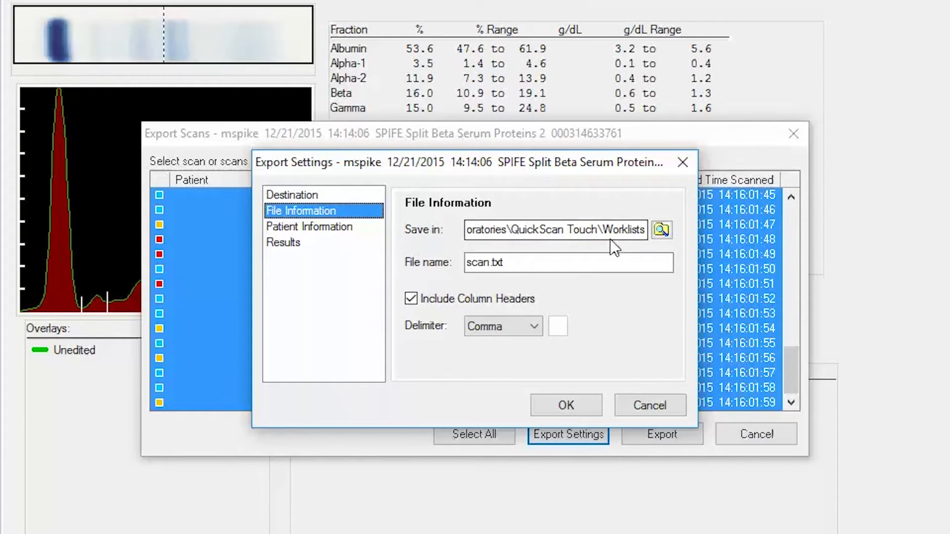
{"action": "left_click", "coordinate": [661, 230]}
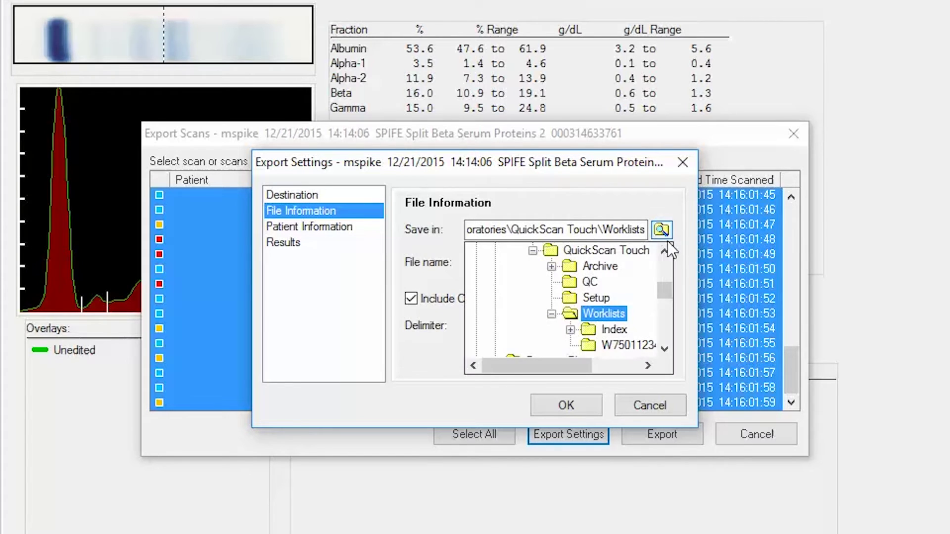
{"action": "left_click_drag", "start_coordinate": [666, 286], "coordinate": [670, 317]}
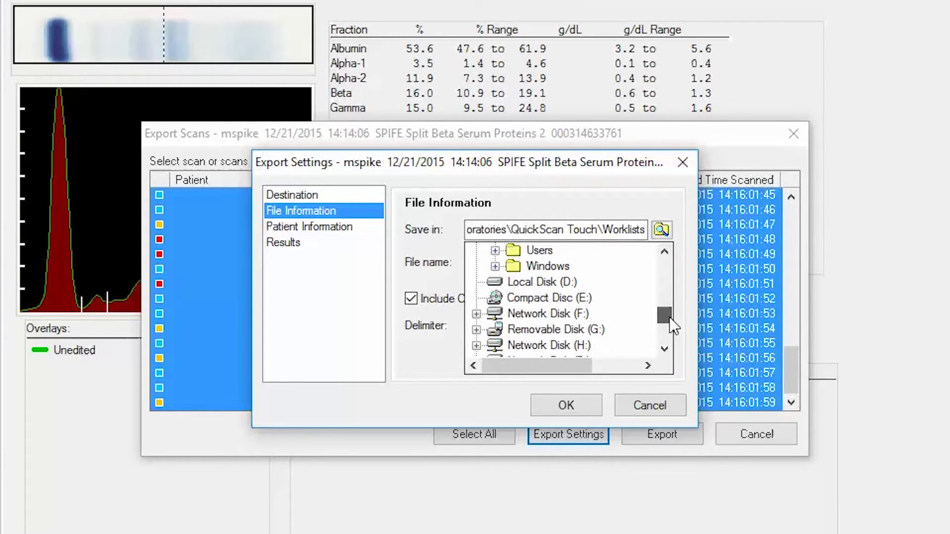
{"action": "left_click", "coordinate": [476, 330]}
{"action": "left_click", "coordinate": [538, 344]}
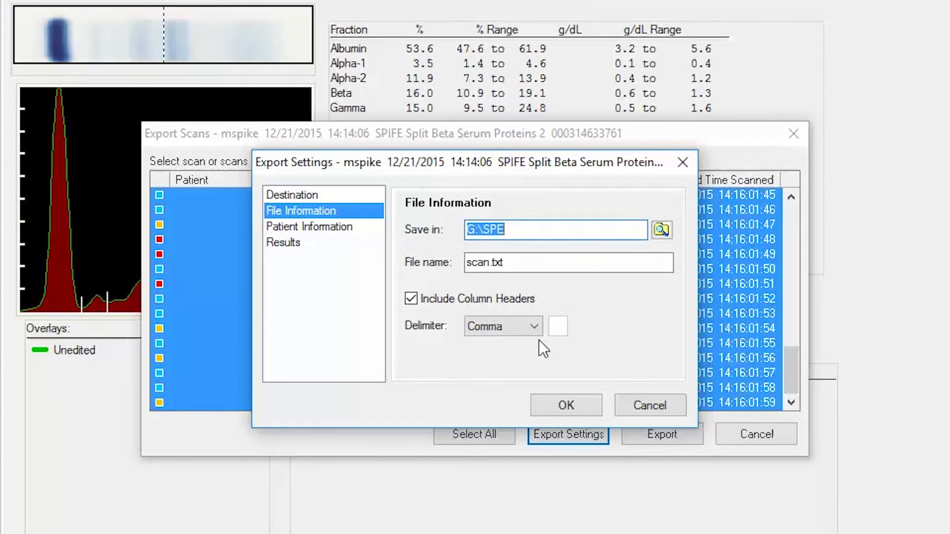
{"action": "left_click", "coordinate": [512, 264]}
{"action": "key", "text": "BackSpace"}
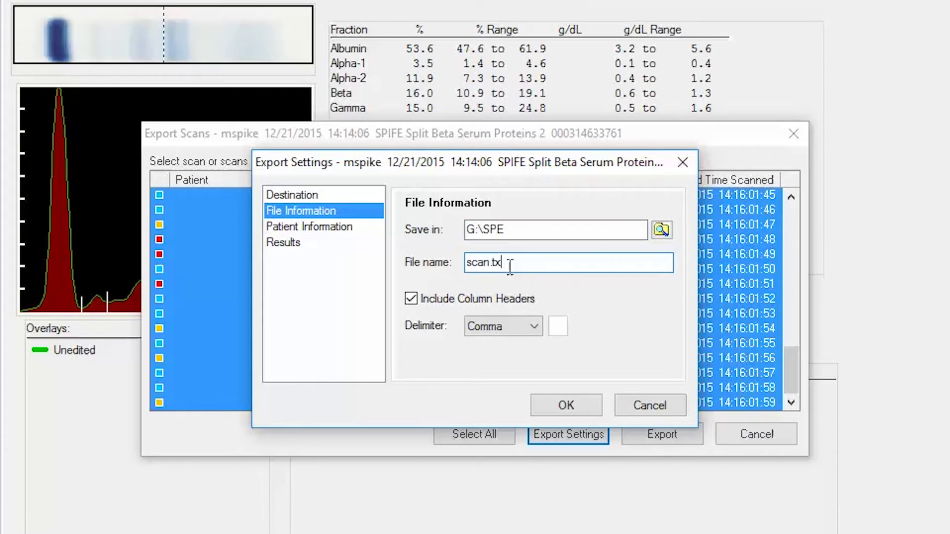
{"action": "key", "text": "BackSpace"}
{"action": "key", "text": "BackSpace"}
{"action": "key", "text": "BackSpace"}
{"action": "type", "text": "s"}
{"action": "type", "text": "pe"}
- Export all patient information plus unit results, and confirm the export settings
{"action": "left_click", "coordinate": [310, 227]}
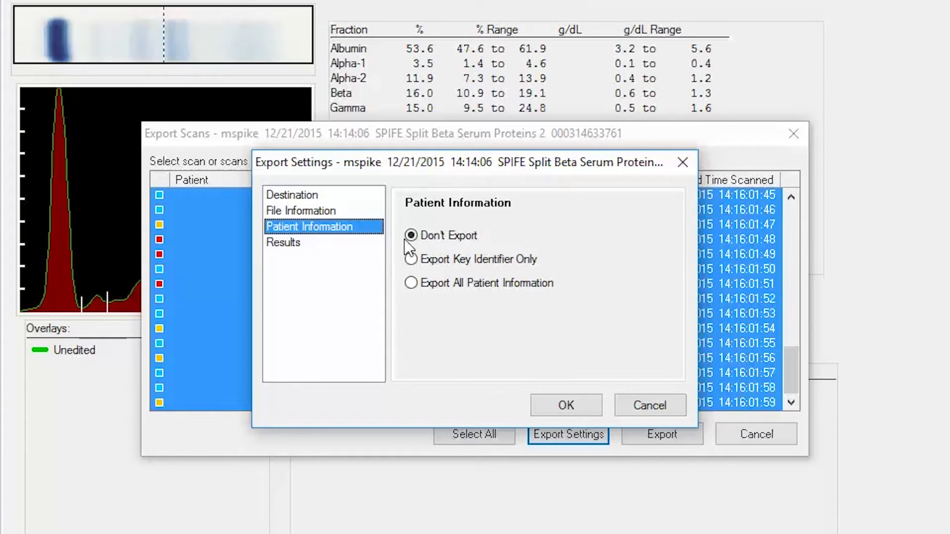
{"action": "left_click", "coordinate": [410, 282]}
{"action": "left_click", "coordinate": [332, 245]}
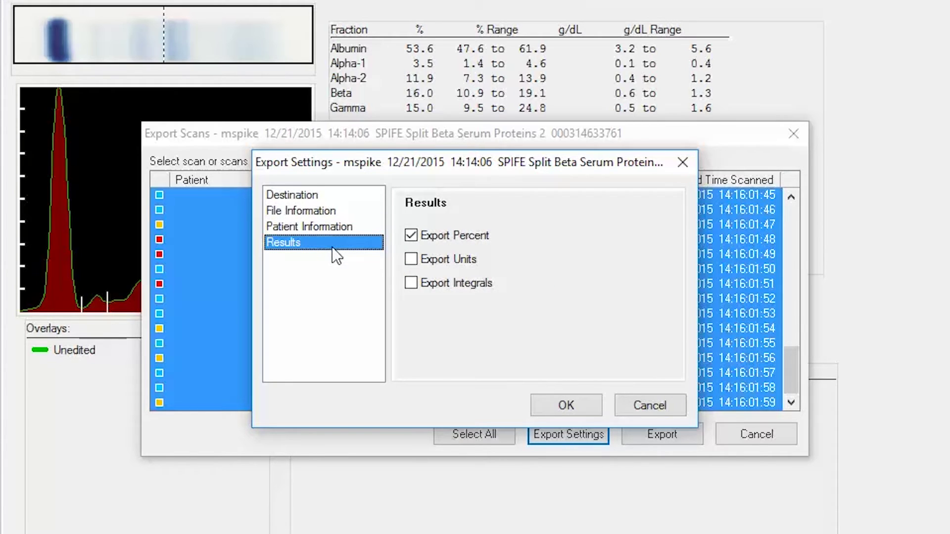
{"action": "left_click", "coordinate": [411, 258]}
{"action": "left_click", "coordinate": [573, 399]}
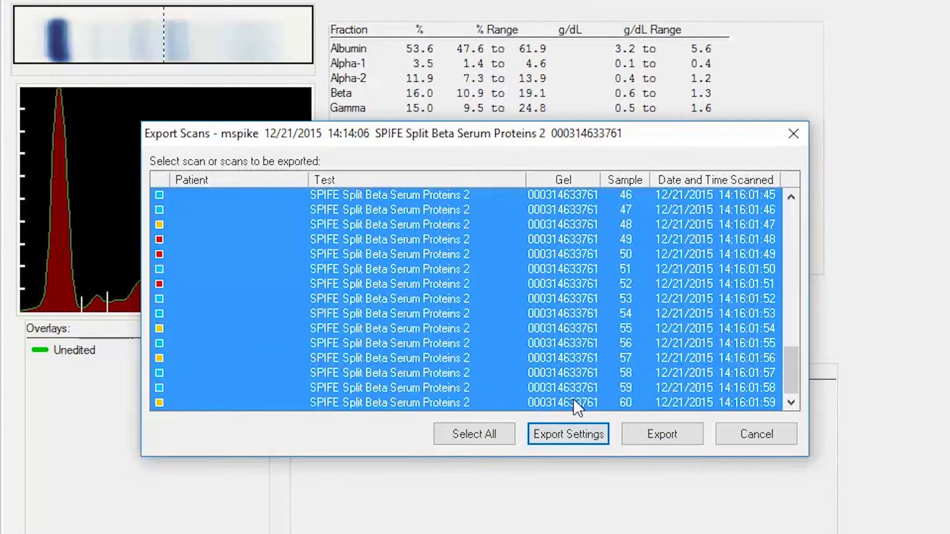
- Export the selected mspike scans to the spe file
{"action": "left_click", "coordinate": [662, 434]}
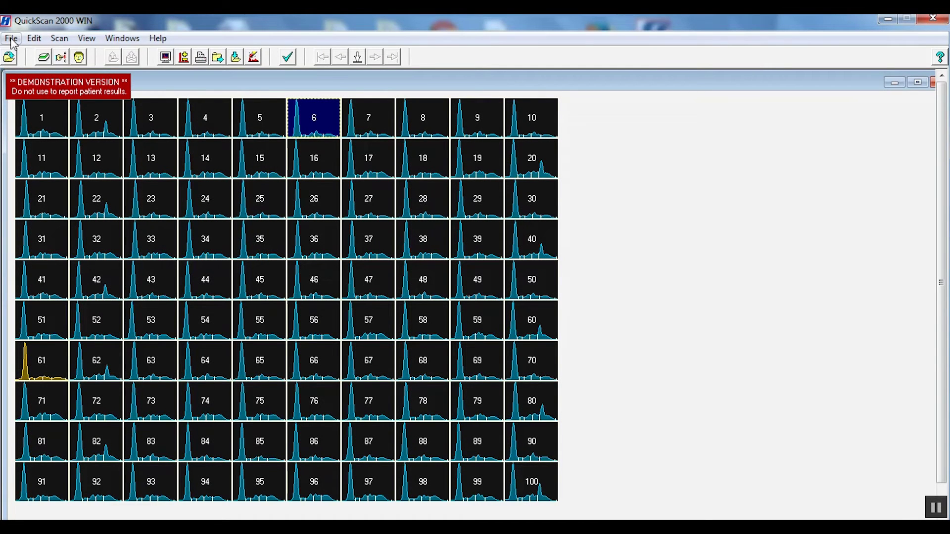
- Bring up the worklist export dialog and cancel it without exporting
{"action": "left_click", "coordinate": [12, 39]}
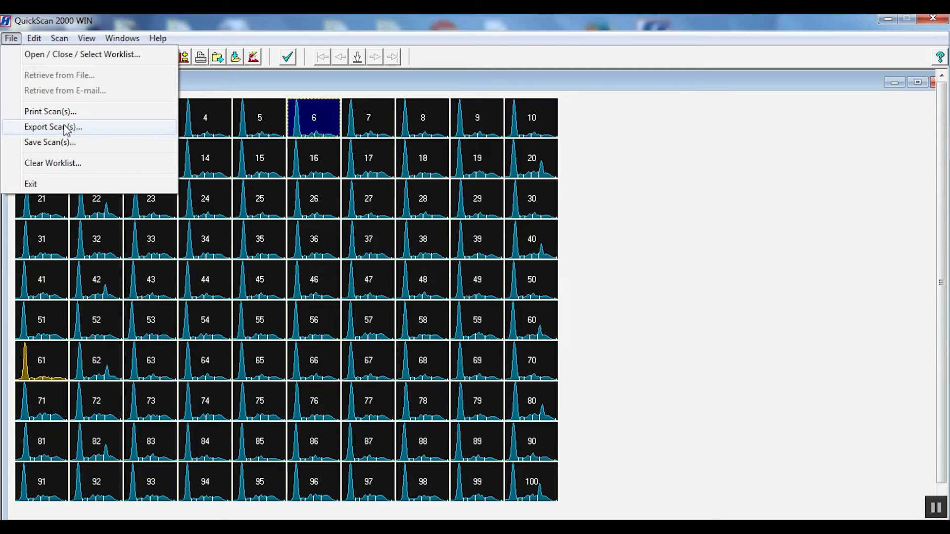
{"action": "left_click", "coordinate": [66, 128]}
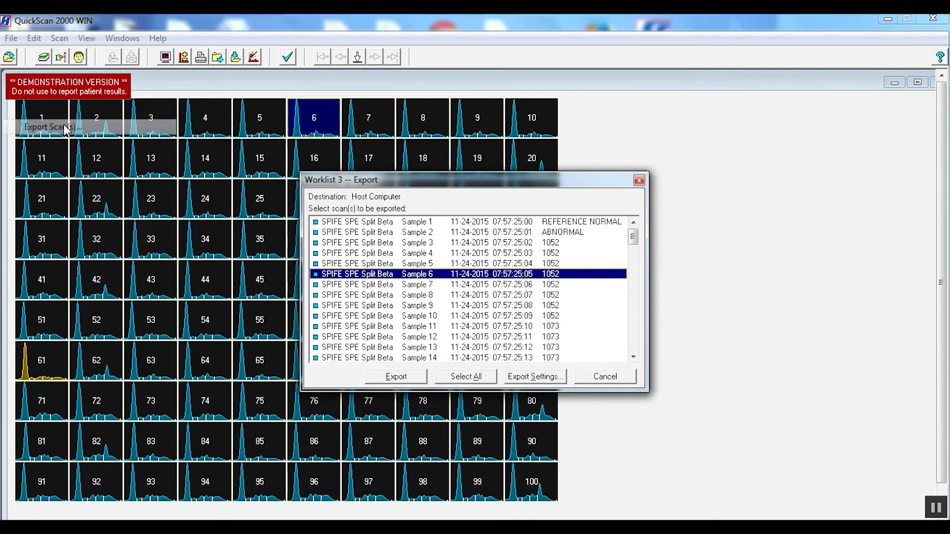
{"action": "left_click", "coordinate": [606, 377]}
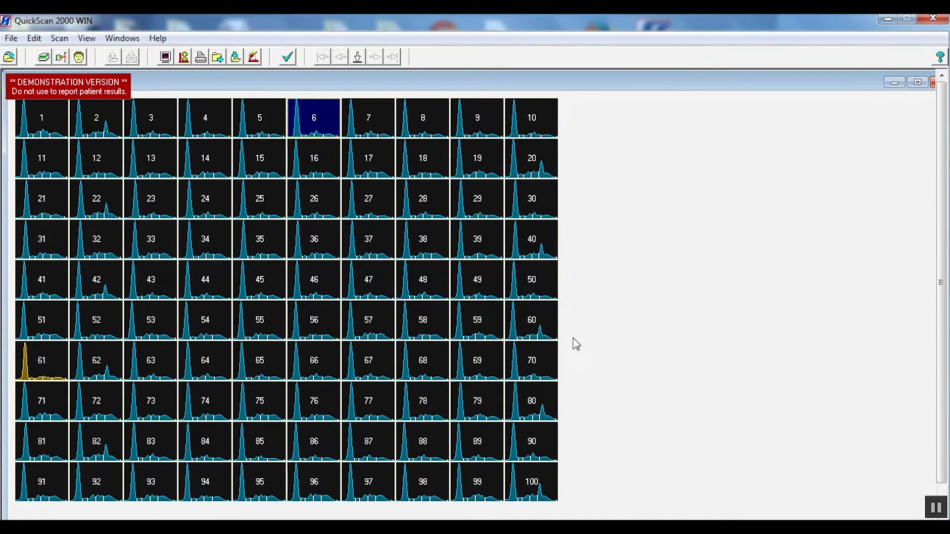
- Open Sample 6's scan details and choose Export under Input / Output
{"action": "double_click", "coordinate": [327, 128]}
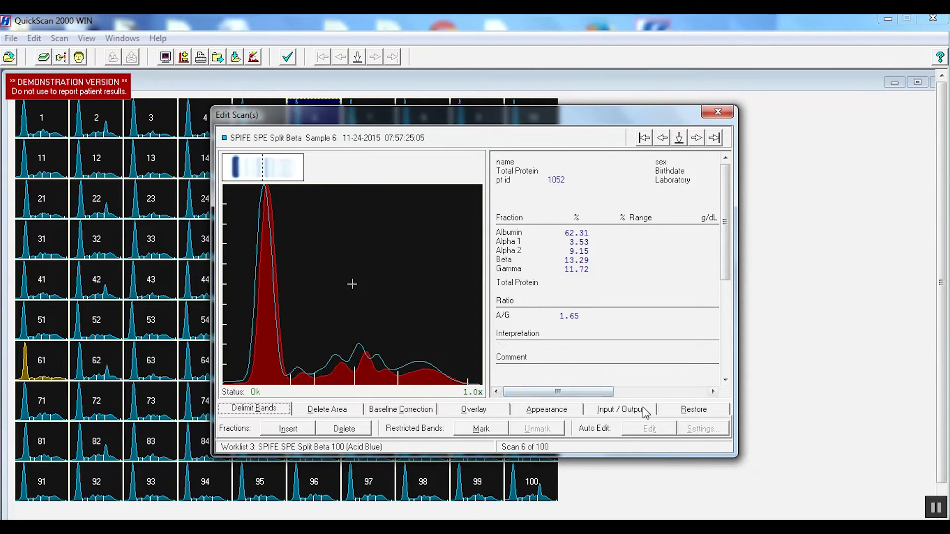
{"action": "left_click", "coordinate": [621, 409]}
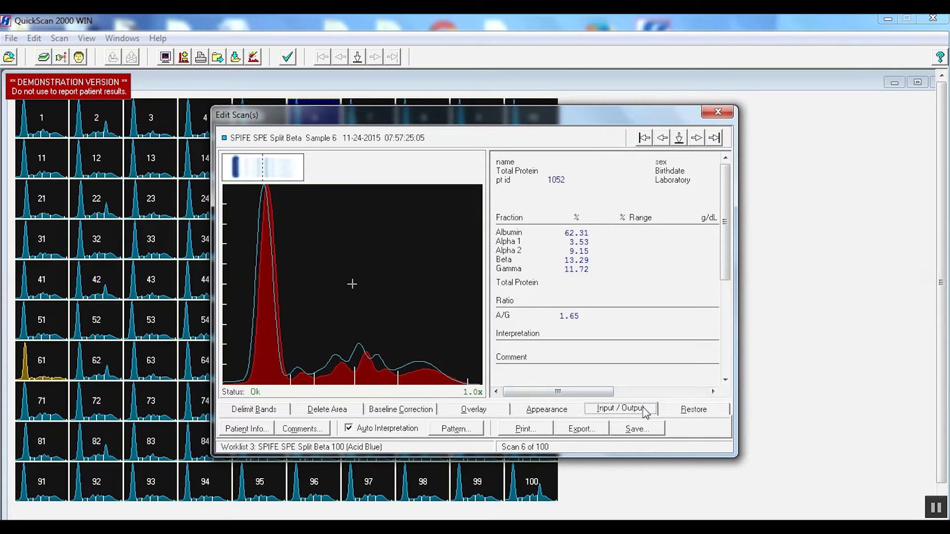
{"action": "left_click", "coordinate": [580, 429]}
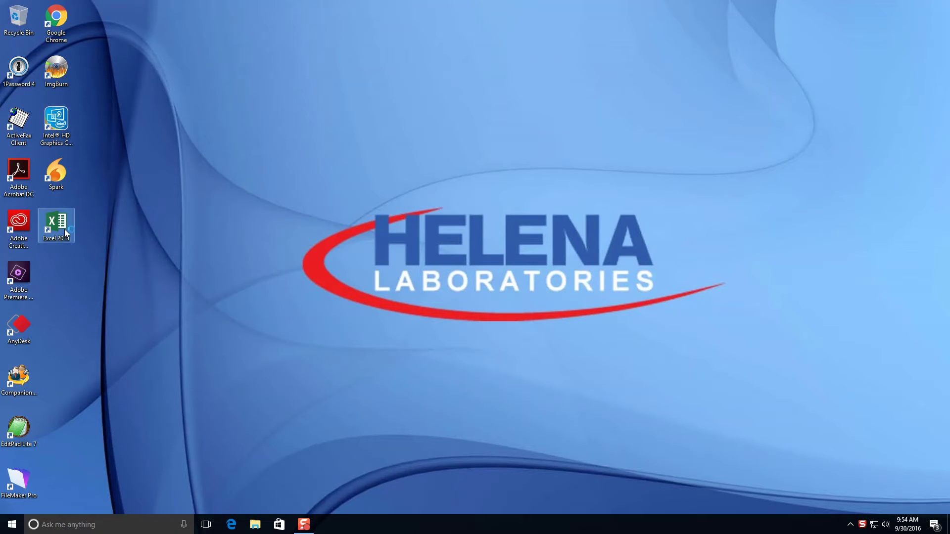
- Launch Excel 2013, select cell A4 in a blank workbook, and choose Data > From Text
{"action": "double_click", "coordinate": [64, 229]}
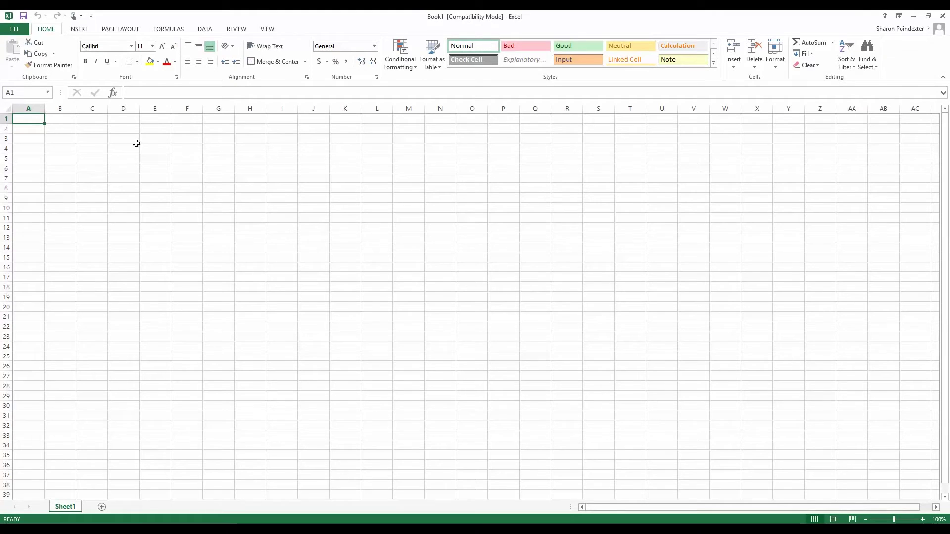
{"action": "left_click", "coordinate": [25, 149]}
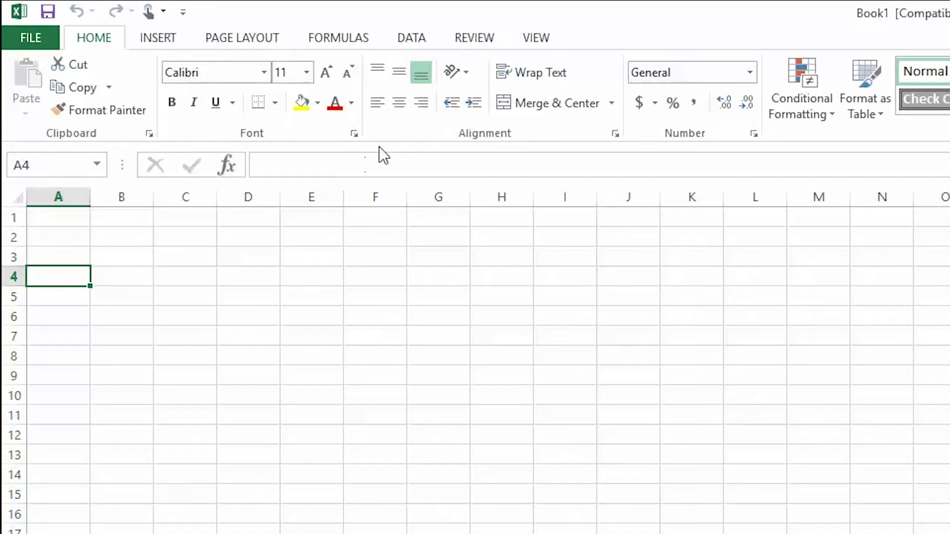
{"action": "left_click", "coordinate": [413, 39]}
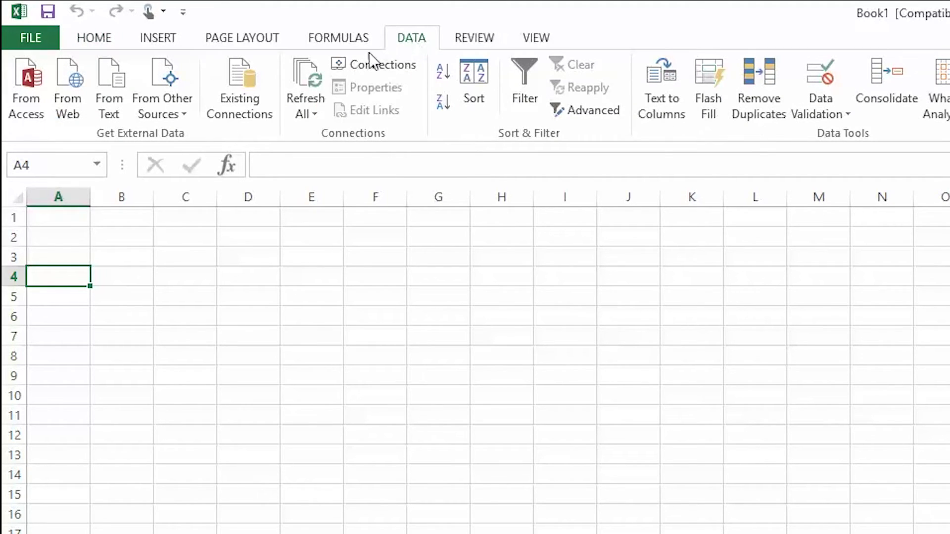
{"action": "left_click", "coordinate": [97, 83]}
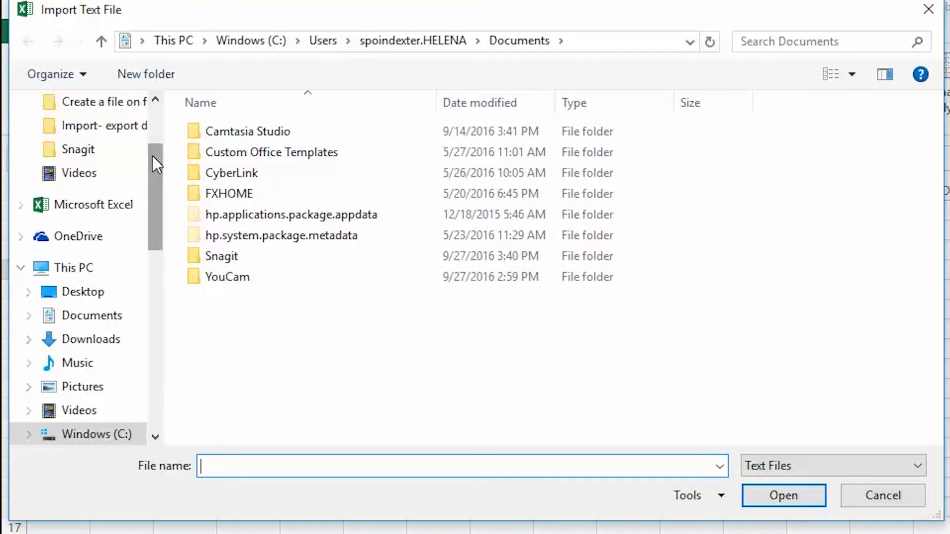
{"action": "scroll", "coordinate": [76, 93], "scroll_direction": "down", "scroll_amount": 1}
{"action": "left_click_drag", "start_coordinate": [156, 170], "coordinate": [163, 222]}
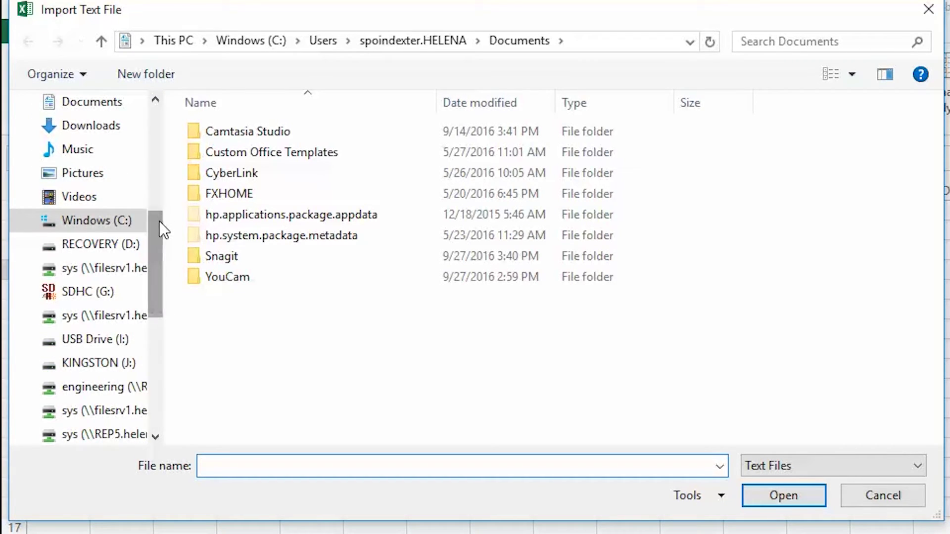
- Import the spe file from the spe data folder on KINGSTON (J:), showing All Files
{"action": "left_click", "coordinate": [89, 364]}
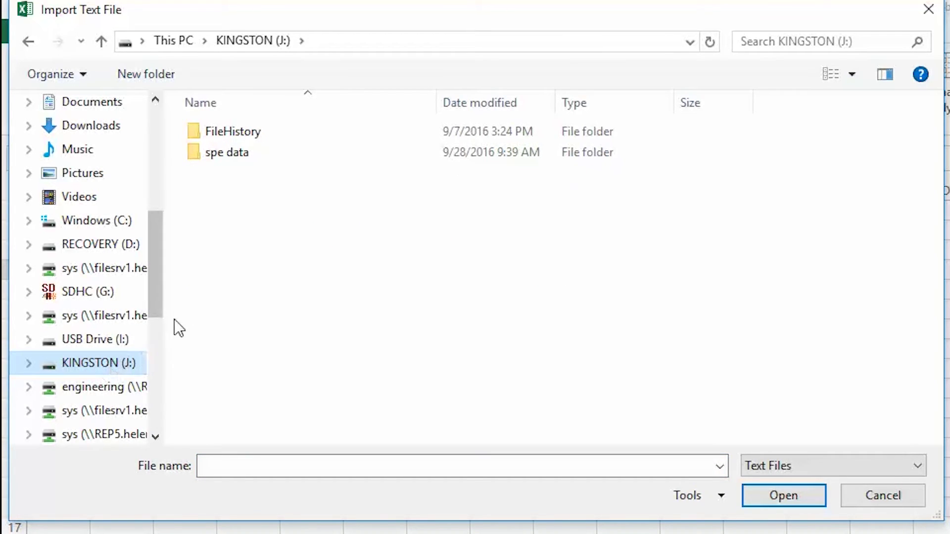
{"action": "left_click", "coordinate": [222, 156]}
{"action": "double_click", "coordinate": [220, 157]}
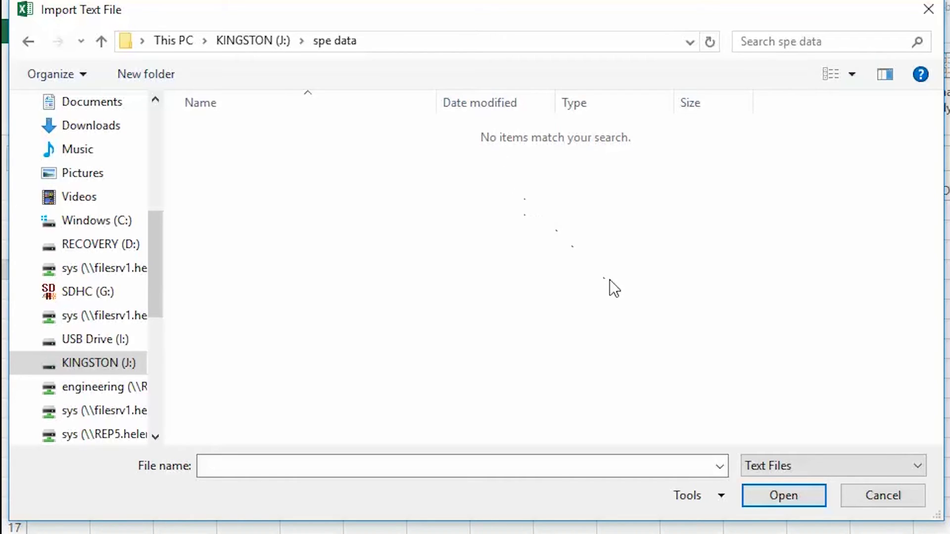
{"action": "left_click", "coordinate": [920, 467]}
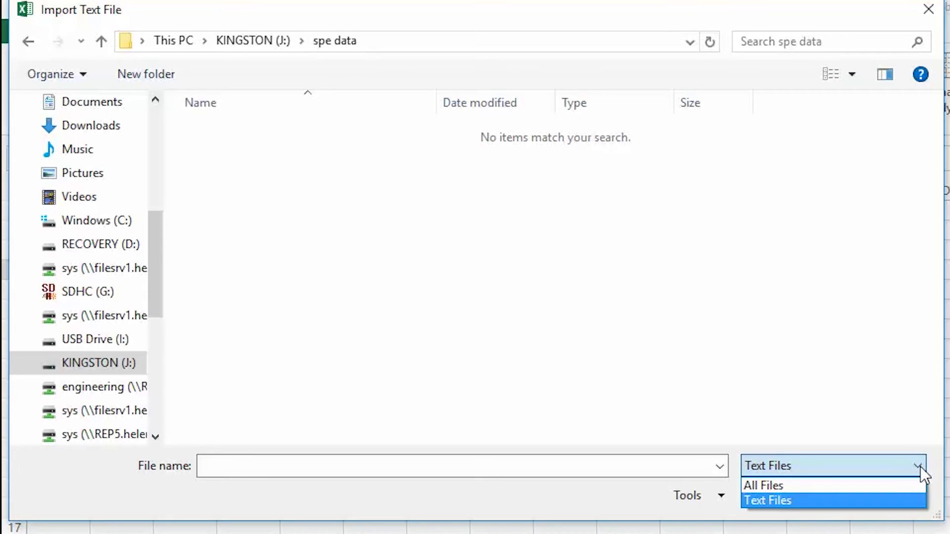
{"action": "left_click", "coordinate": [865, 484]}
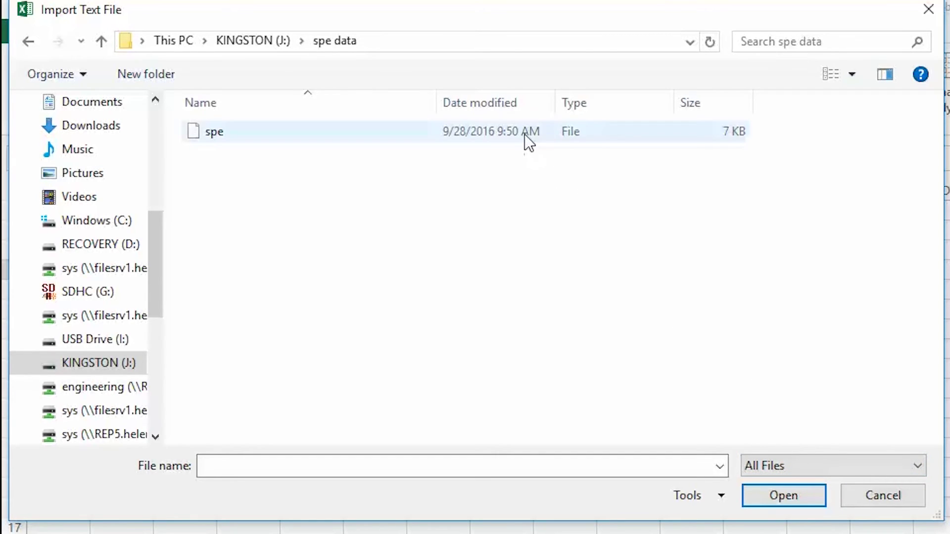
{"action": "left_click", "coordinate": [525, 133]}
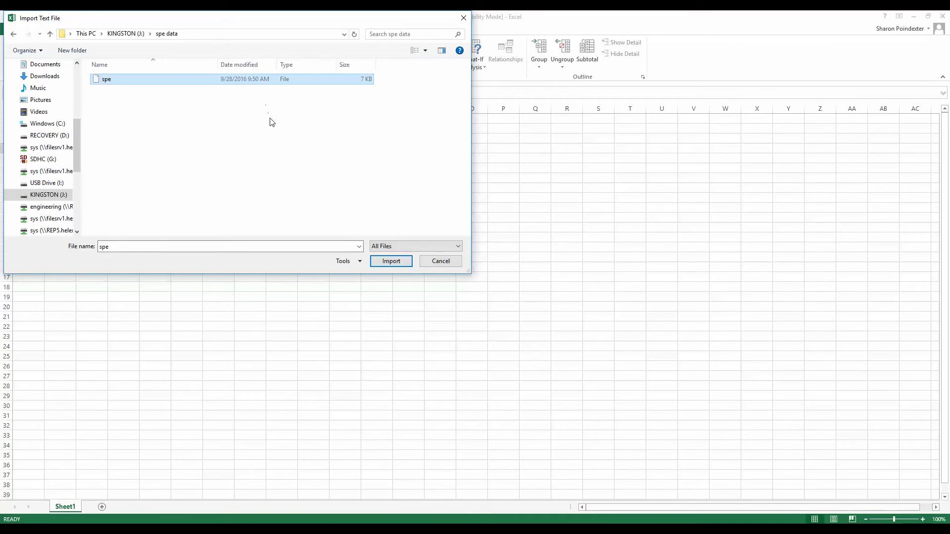
{"action": "left_click", "coordinate": [386, 264]}
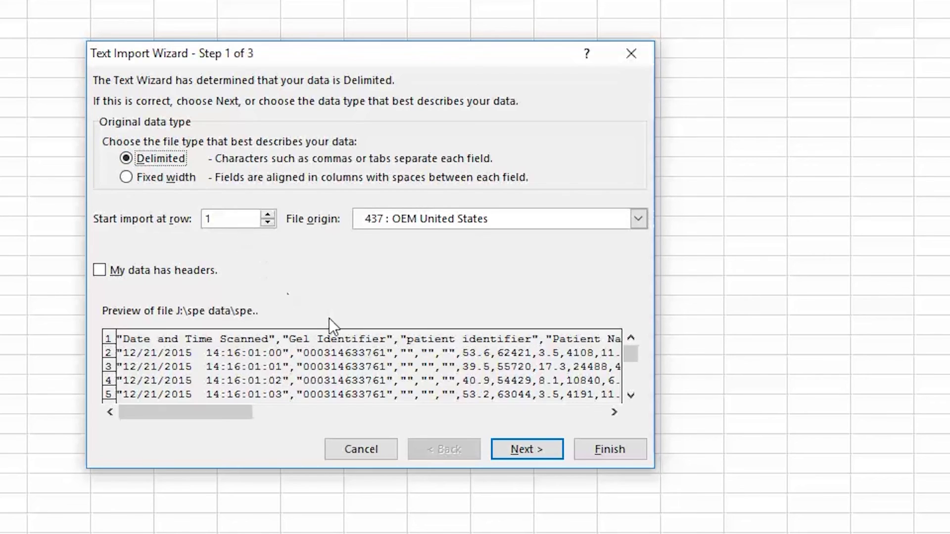
- Change the delimiter from Tab to Comma and finish the Text Import Wizard
{"action": "left_click", "coordinate": [510, 454]}
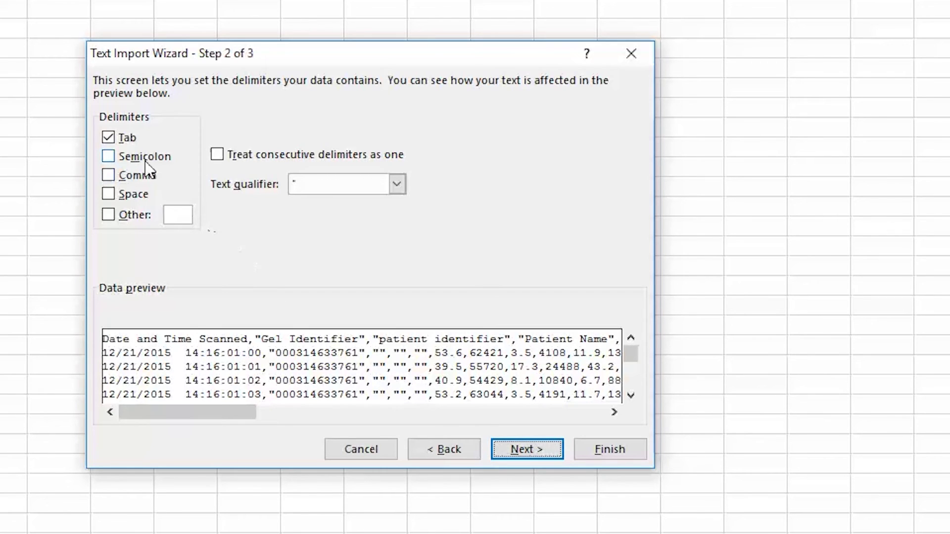
{"action": "left_click", "coordinate": [109, 137]}
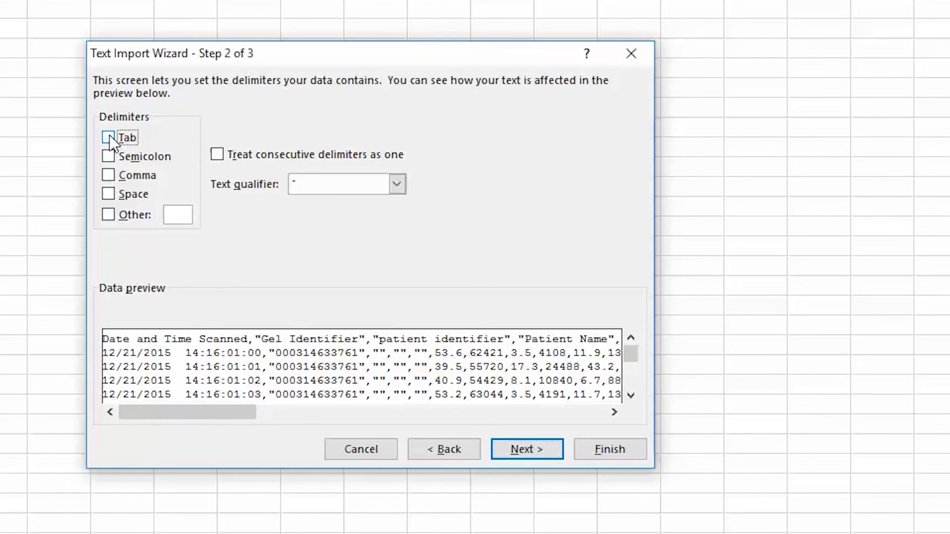
{"action": "left_click", "coordinate": [109, 176]}
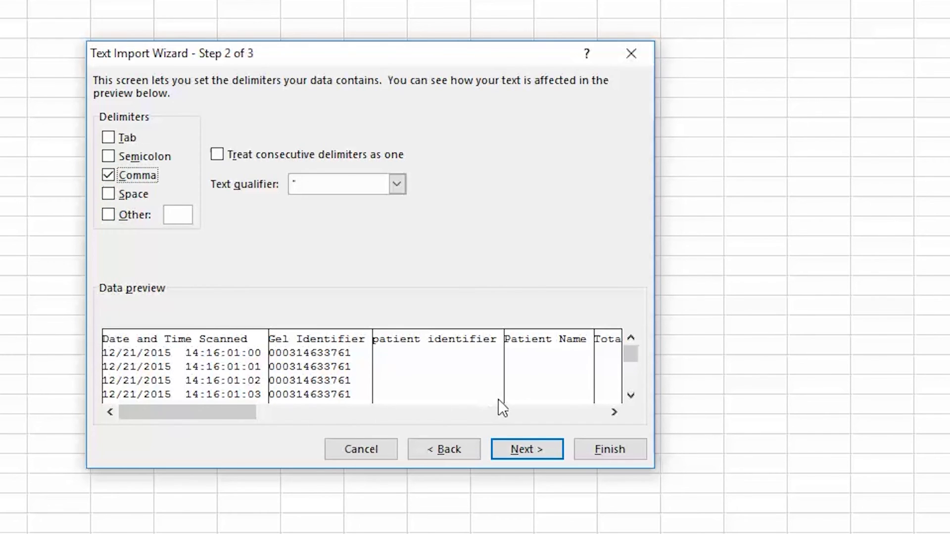
{"action": "left_click", "coordinate": [531, 448]}
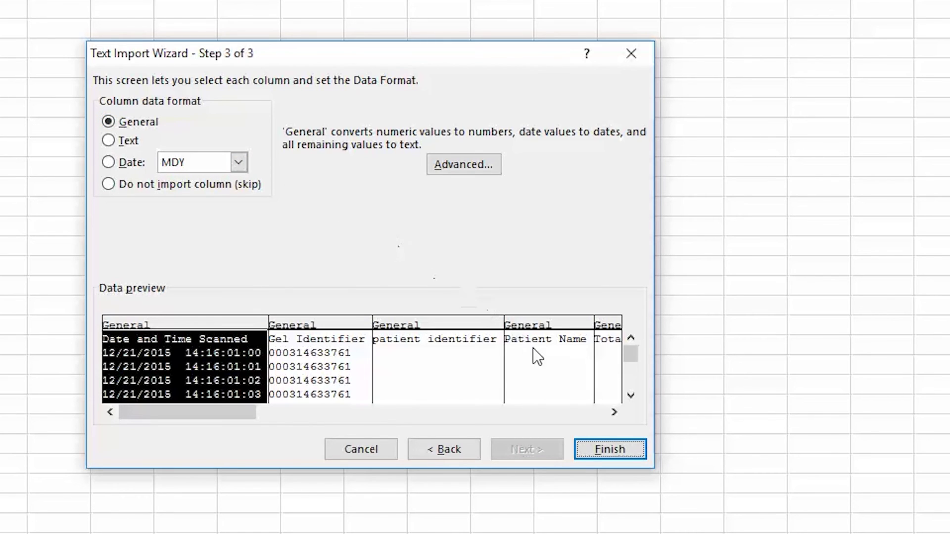
{"action": "left_click", "coordinate": [633, 452]}
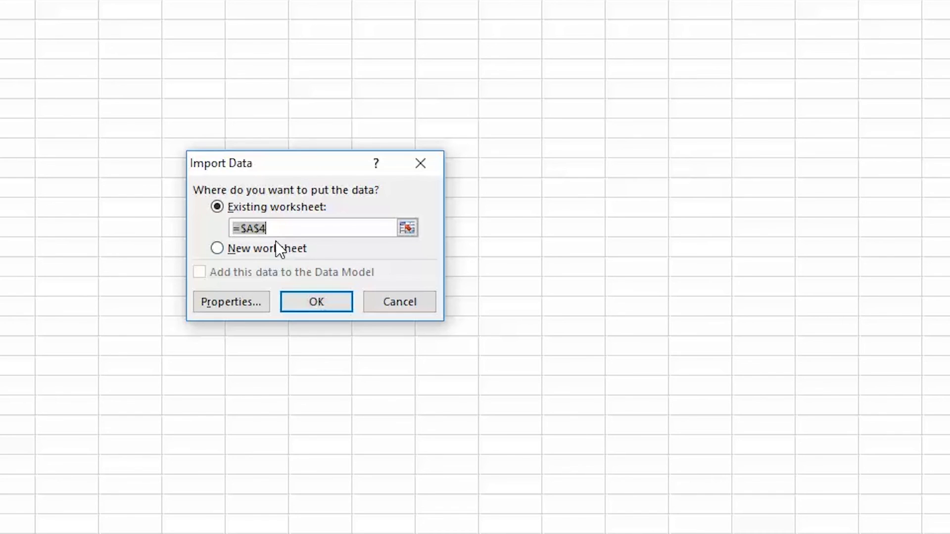
- Keep cell $A$4 of the existing worksheet as the import destination
{"action": "left_click", "coordinate": [322, 307]}
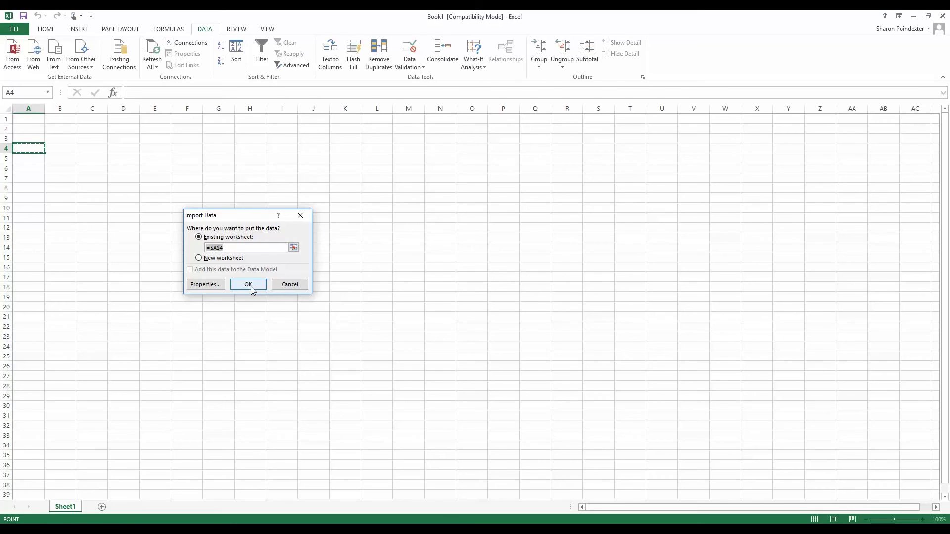